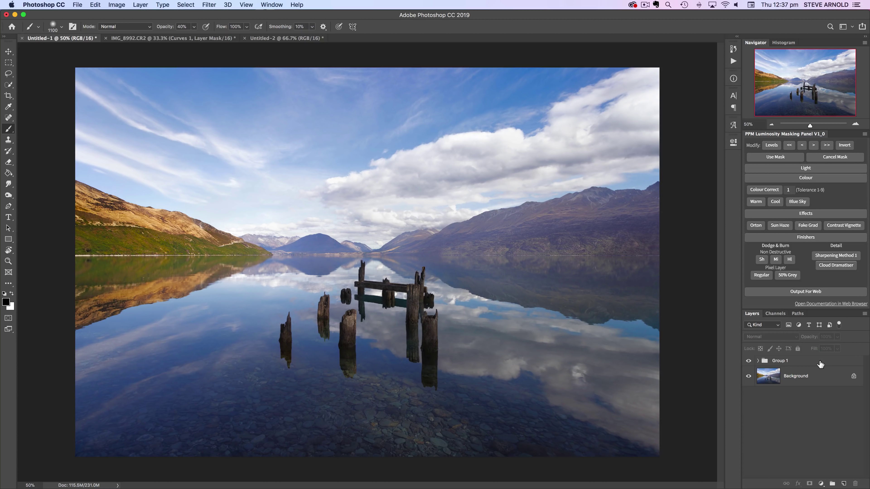
# Stamp all visible layers of the lake photo into a new Layer 1 above Group 1.
pyautogui.press('alt+shift+super+e')
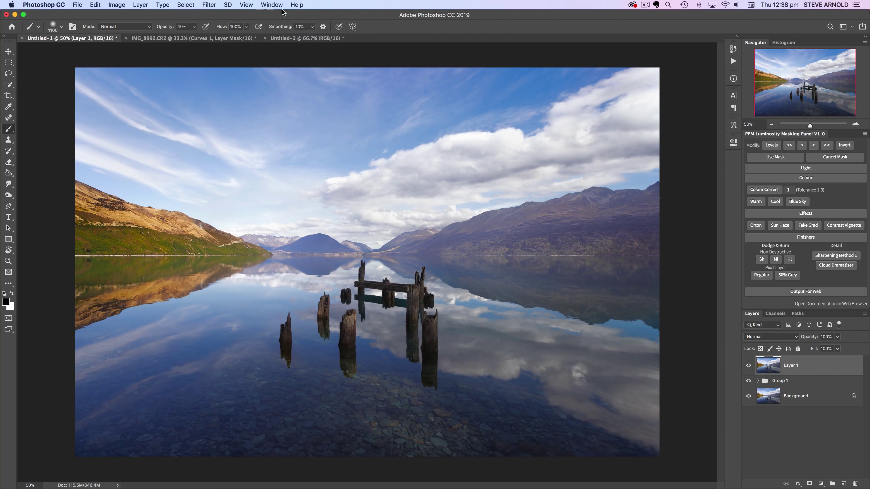
# Preview a High Pass filter on Layer 1 with its radius raised to 76.6 pixels.
pyautogui.click(207, 5)
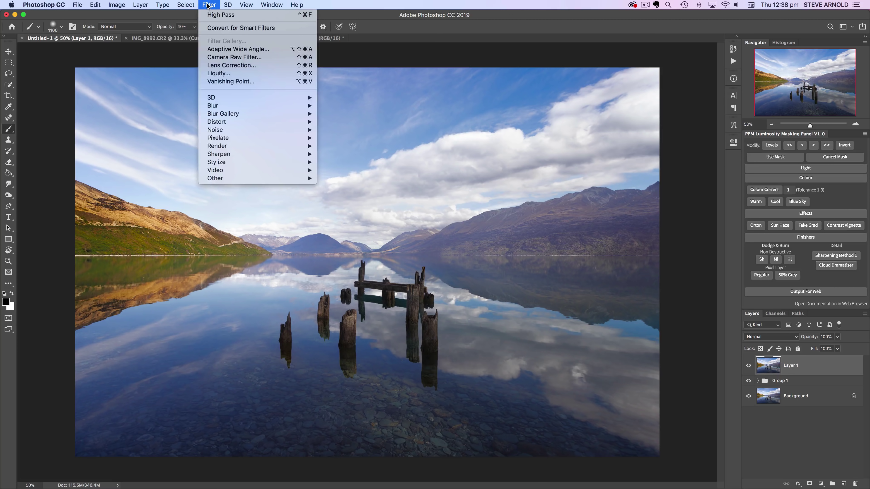
pyautogui.moveTo(269, 177)
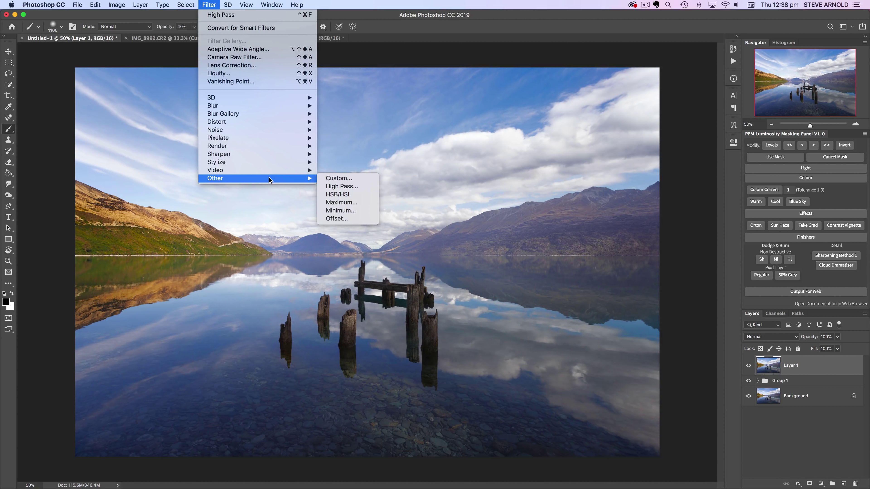
pyautogui.click(355, 188)
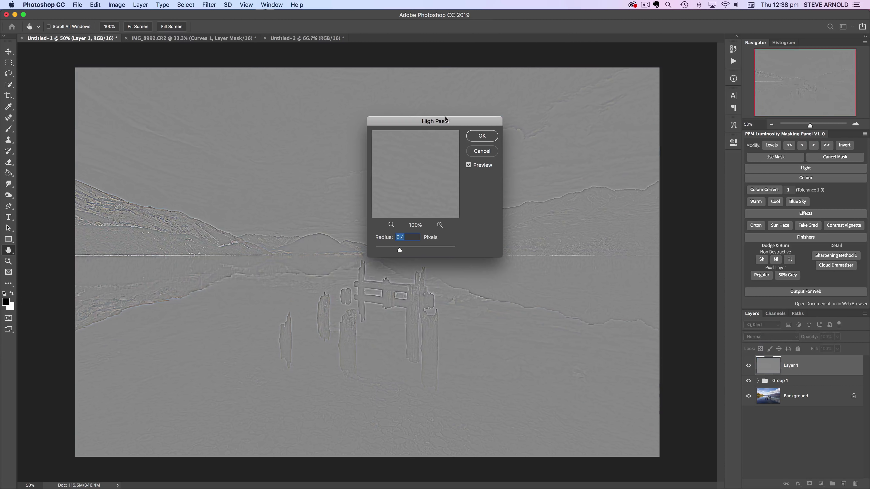
pyautogui.moveTo(445, 119); pyautogui.dragTo(367, 57)
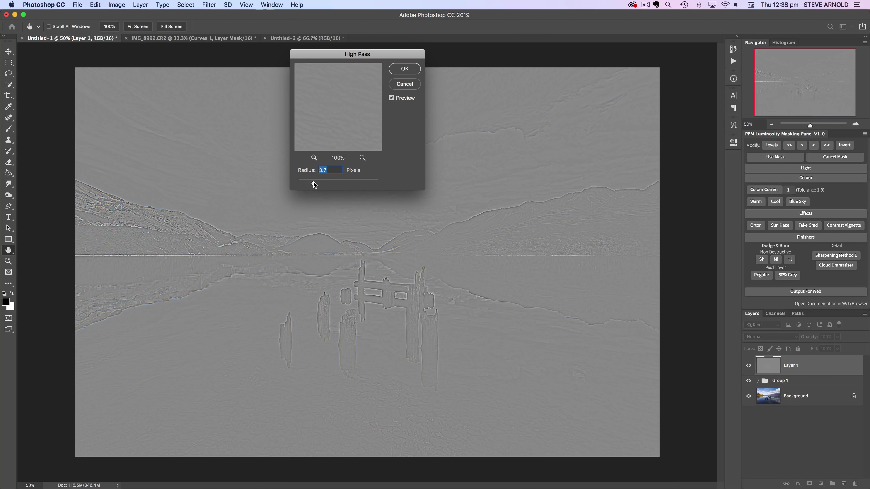
pyautogui.moveTo(310, 182); pyautogui.dragTo(310, 183)
pyautogui.moveTo(316, 183); pyautogui.dragTo(317, 183)
pyautogui.moveTo(387, 56); pyautogui.dragTo(296, 208)
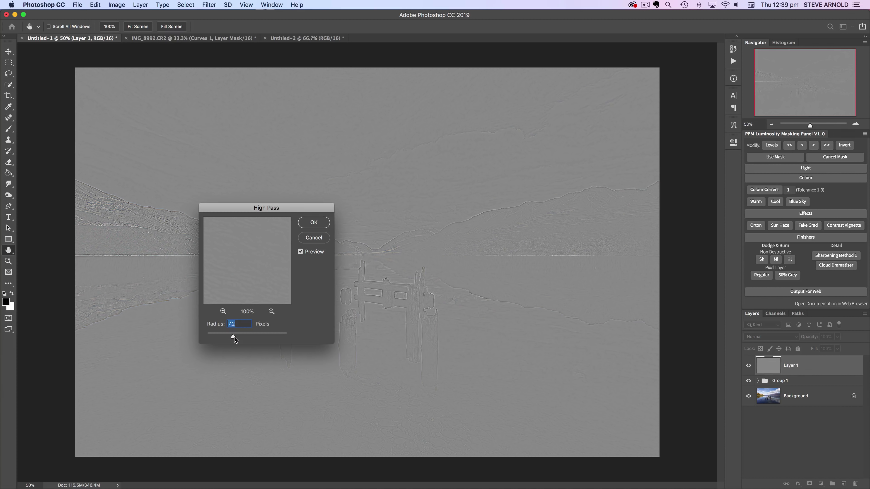
pyautogui.moveTo(241, 337); pyautogui.dragTo(240, 337)
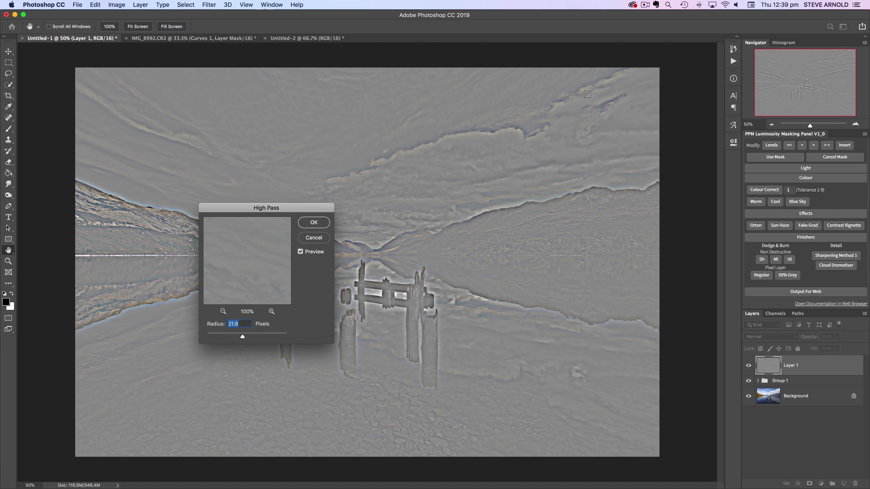
pyautogui.moveTo(243, 338)
pyautogui.mouseDown()
pyautogui.moveTo(258, 336)
pyautogui.moveTo(241, 337)
pyautogui.mouseUp()
pyautogui.moveTo(243, 337); pyautogui.dragTo(256, 337)
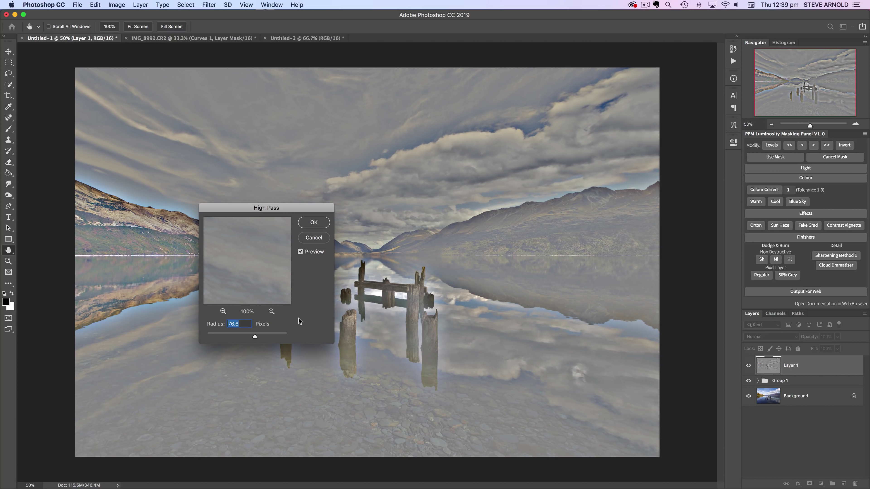
pyautogui.click(318, 224)
# Apply the High Pass, set Layer 1 to Overlay blending, and toggle it to compare.
pyautogui.click(313, 223)
pyautogui.press('b')
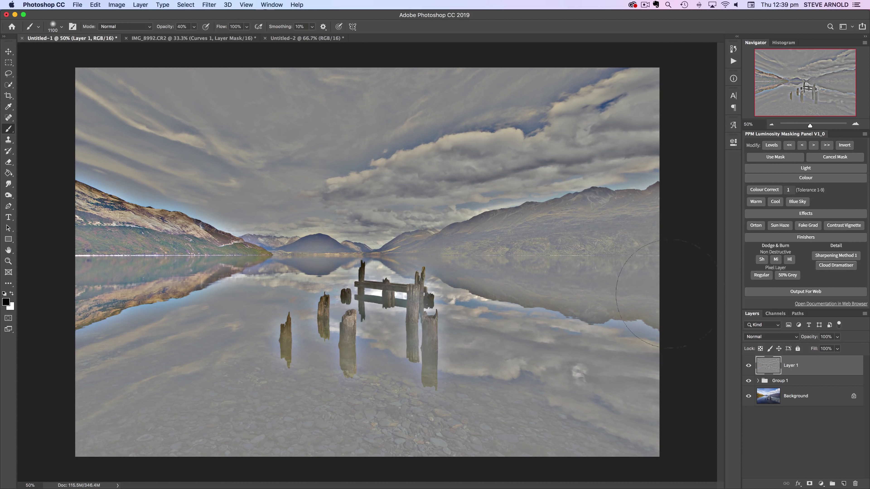
pyautogui.click(784, 339)
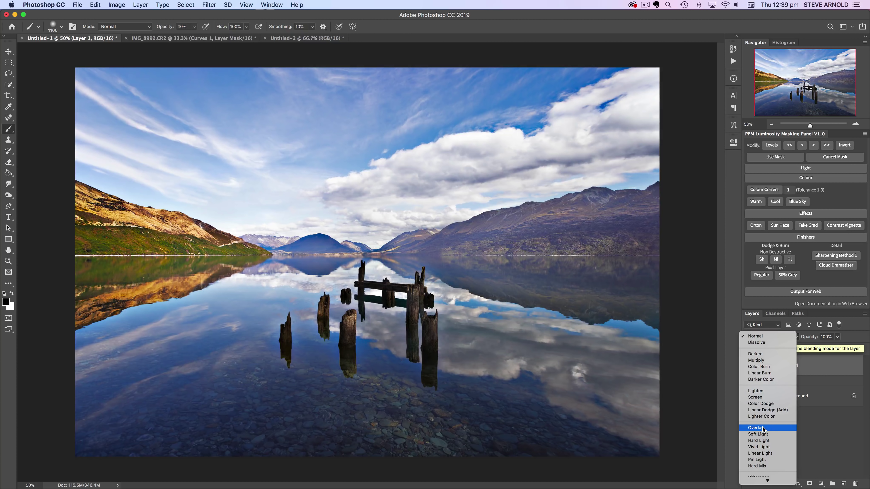
pyautogui.click(763, 427)
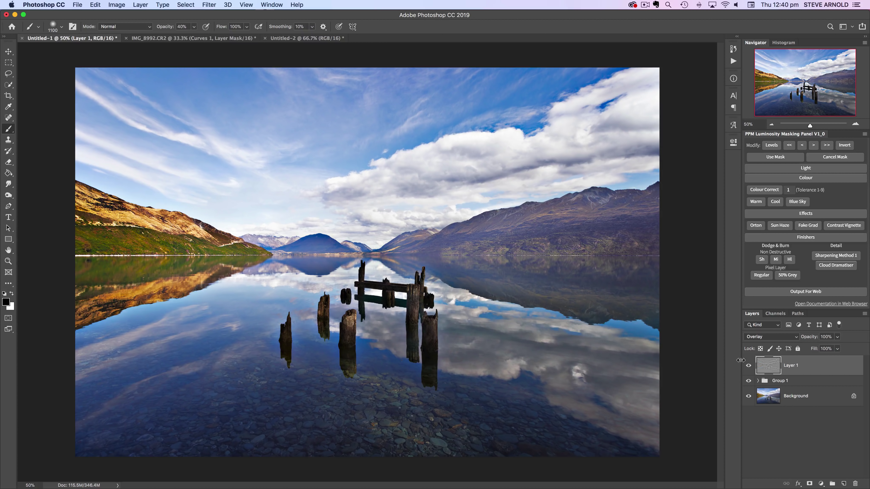
pyautogui.click(748, 366)
pyautogui.click(748, 365)
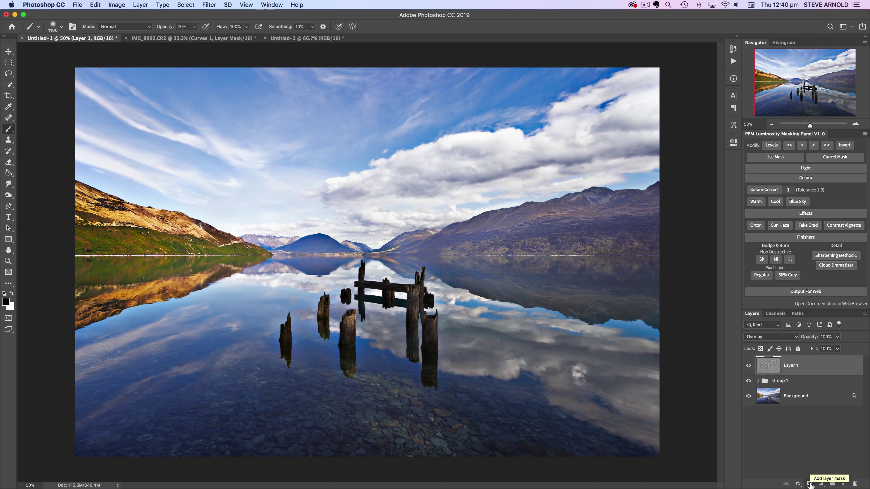
# Add a black mask to Layer 1, paint white over the clouds, and shrink the brush to 400.
pyautogui.keyDown('alt'); pyautogui.click(809, 483); pyautogui.keyUp('alt')
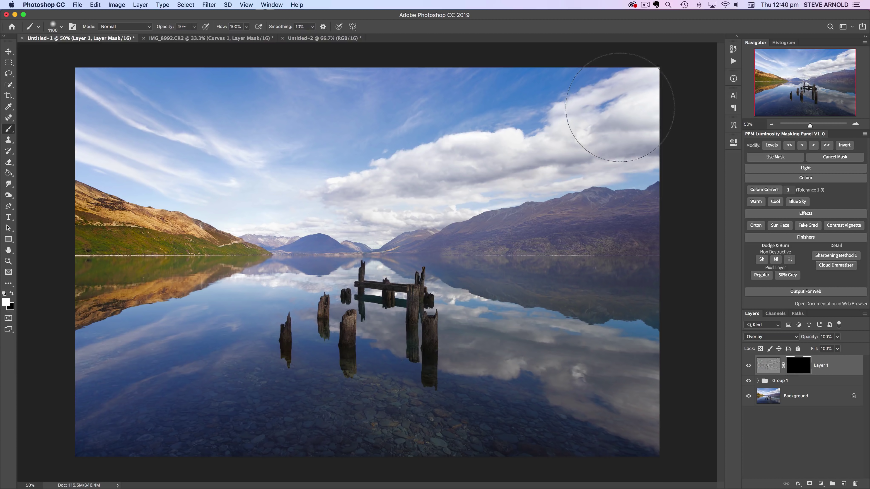
pyautogui.moveTo(620, 107)
pyautogui.mouseDown()
pyautogui.moveTo(389, 171)
pyautogui.moveTo(558, 134)
pyautogui.moveTo(309, 184)
pyautogui.moveTo(179, 155)
pyautogui.moveTo(122, 113)
pyautogui.moveTo(343, 139)
pyautogui.moveTo(128, 133)
pyautogui.mouseUp()
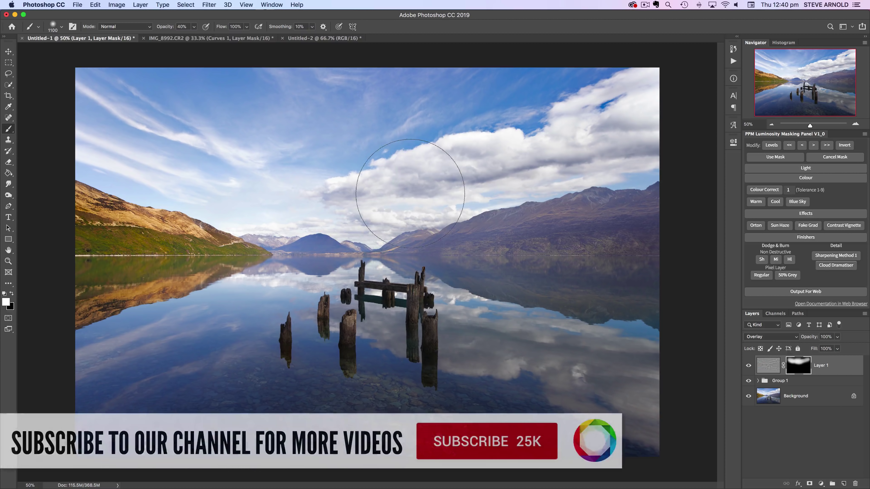
pyautogui.press('[')
pyautogui.press('[')
pyautogui.press('[')
pyautogui.press('[')
pyautogui.press('[')
pyautogui.press('[')
pyautogui.press('[')
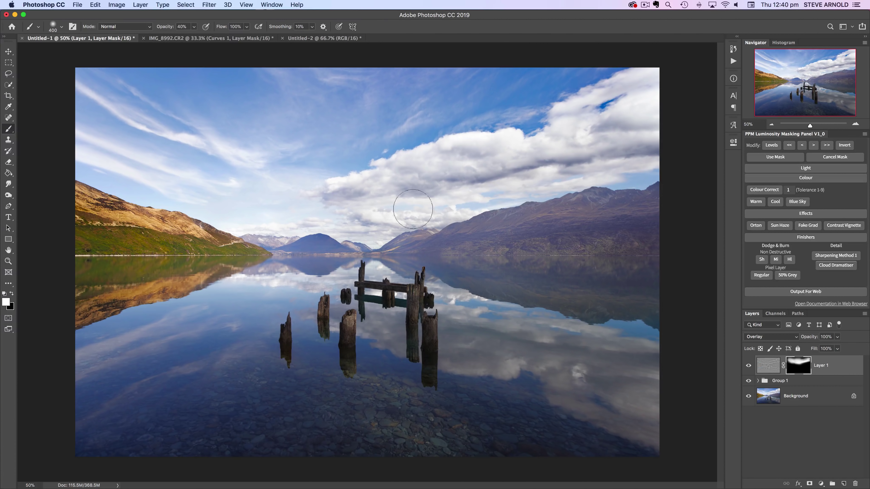
# Toggle Layer 1 off and on repeatedly to compare the clouds, then switch to Untitled-2.
pyautogui.click(748, 366)
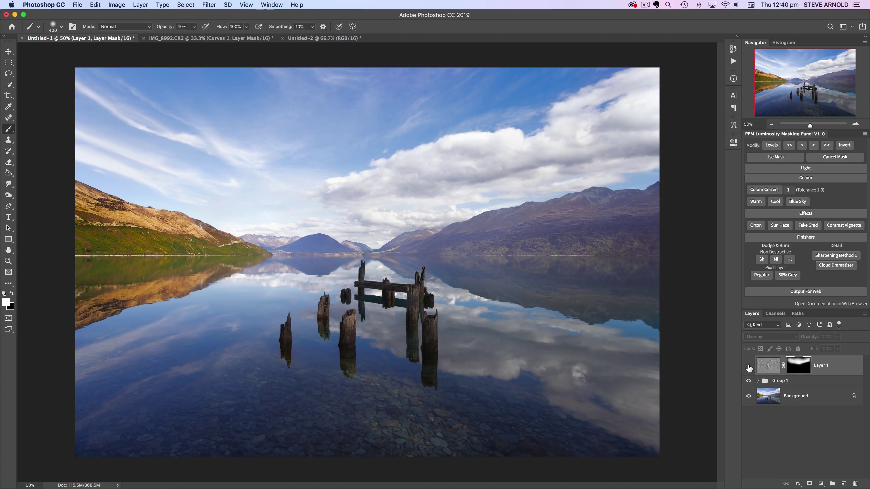
pyautogui.click(748, 366)
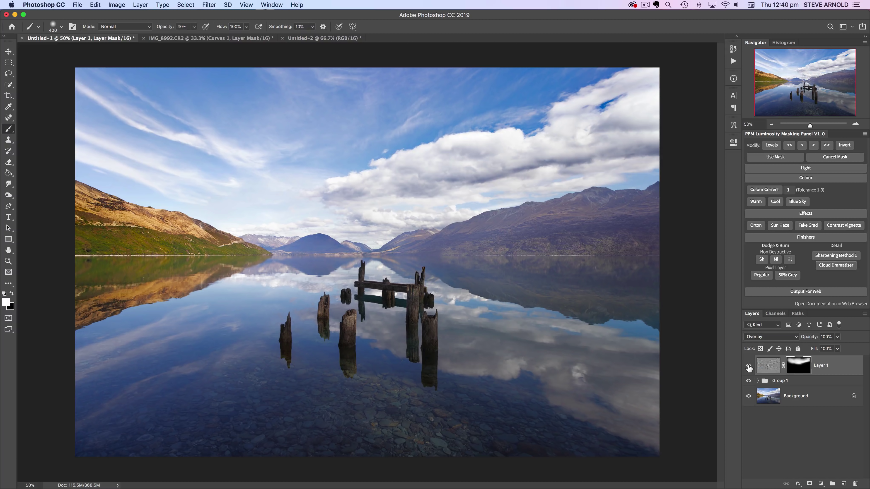
pyautogui.click(749, 366)
pyautogui.click(748, 367)
pyautogui.click(749, 366)
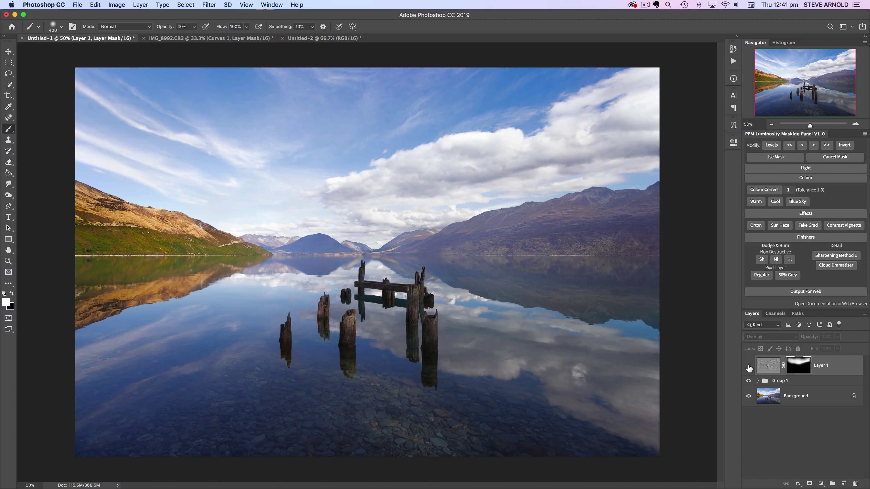
pyautogui.click(749, 366)
pyautogui.click(749, 366)
pyautogui.click(748, 367)
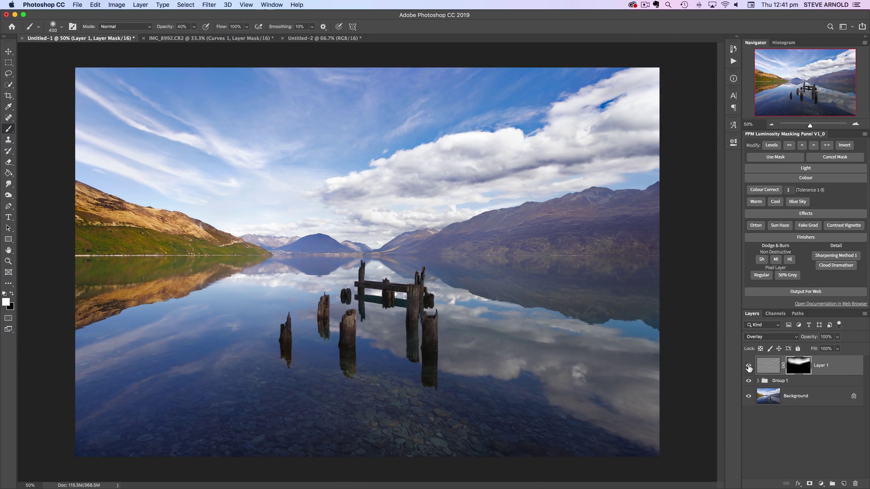
pyautogui.click(749, 366)
pyautogui.click(748, 366)
pyautogui.click(749, 367)
pyautogui.click(749, 368)
pyautogui.click(313, 39)
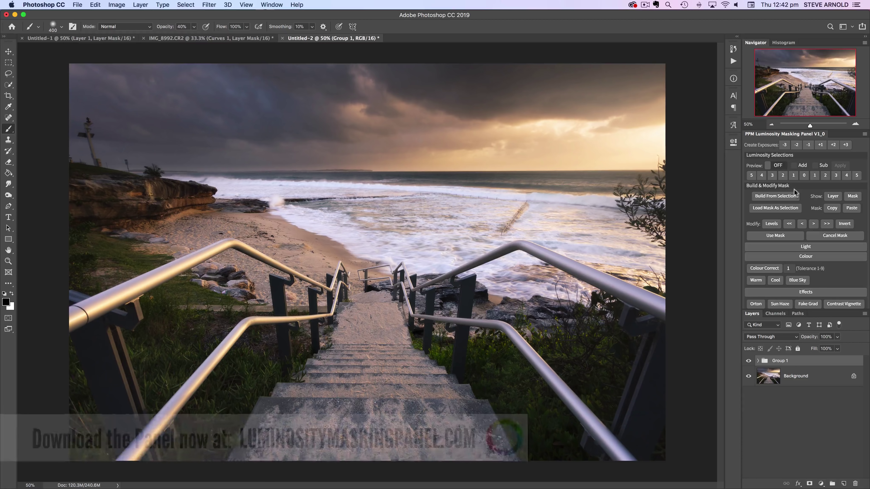
# Scroll the PPM Luminosity Masking panel down to the Finishers section's Cloud Dramatiser button.
pyautogui.scroll(-3, 833, 222)
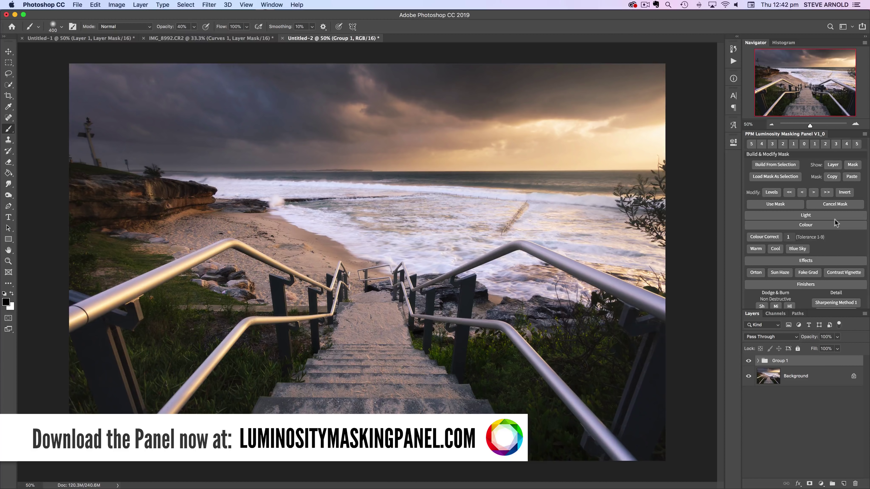
pyautogui.scroll(-3, 834, 219)
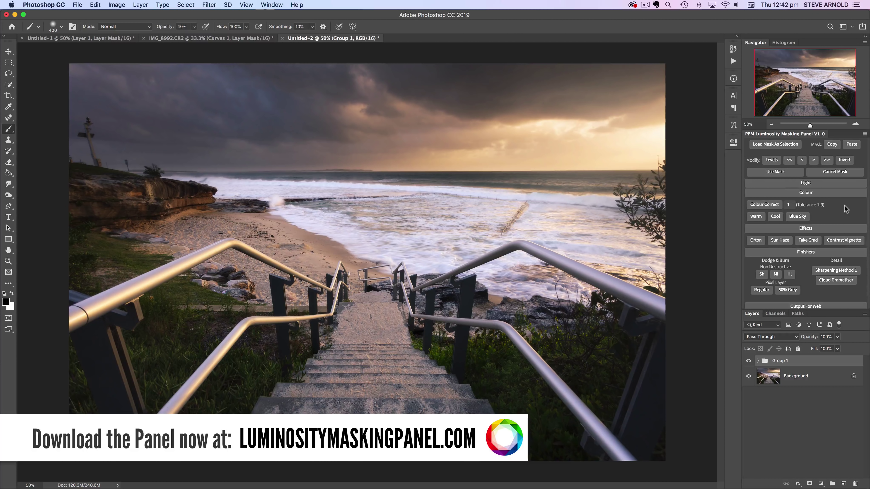
pyautogui.scroll(-2, 845, 207)
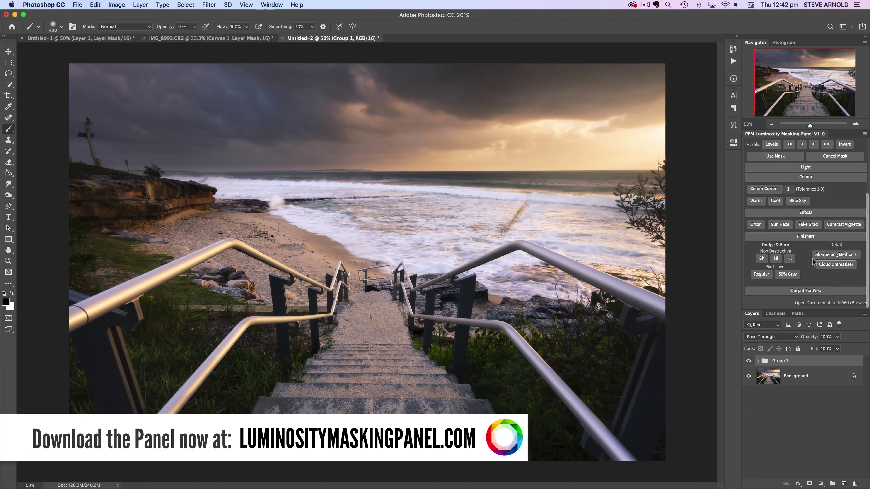
pyautogui.click(806, 237)
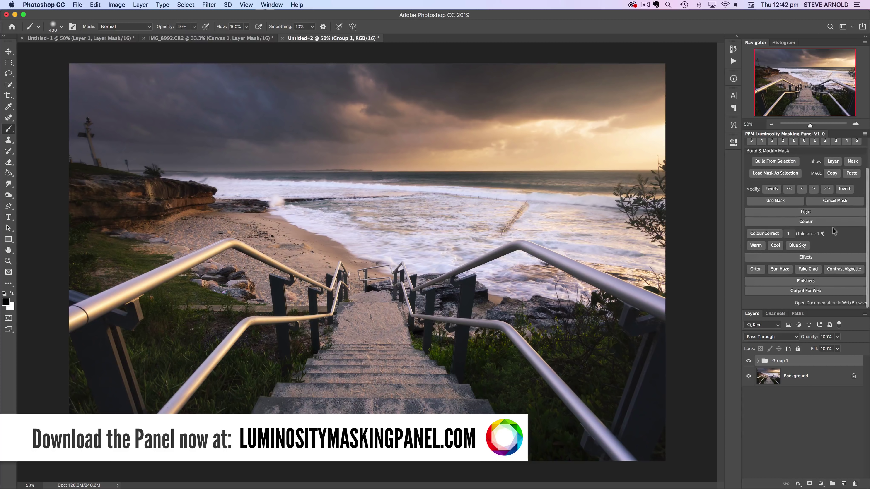
pyautogui.click(809, 280)
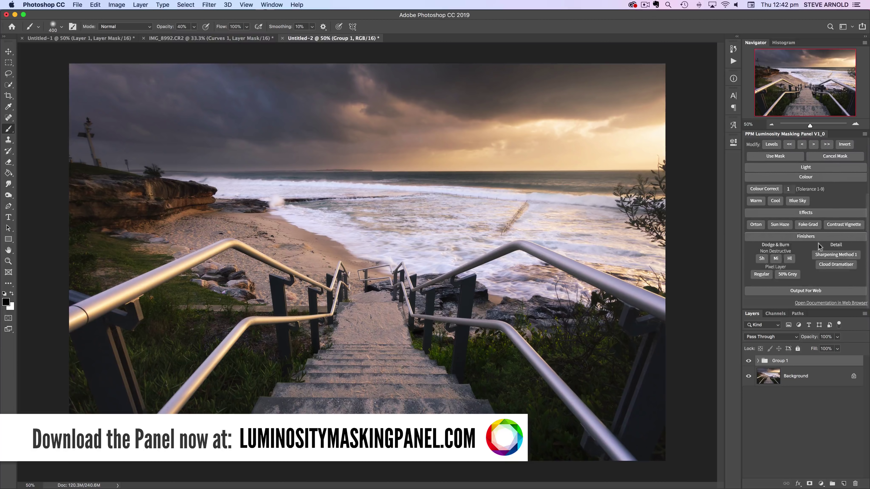
# Run Cloud Dramatiser on the stairs photo and inspect the new group's Overlay layer.
pyautogui.click(834, 266)
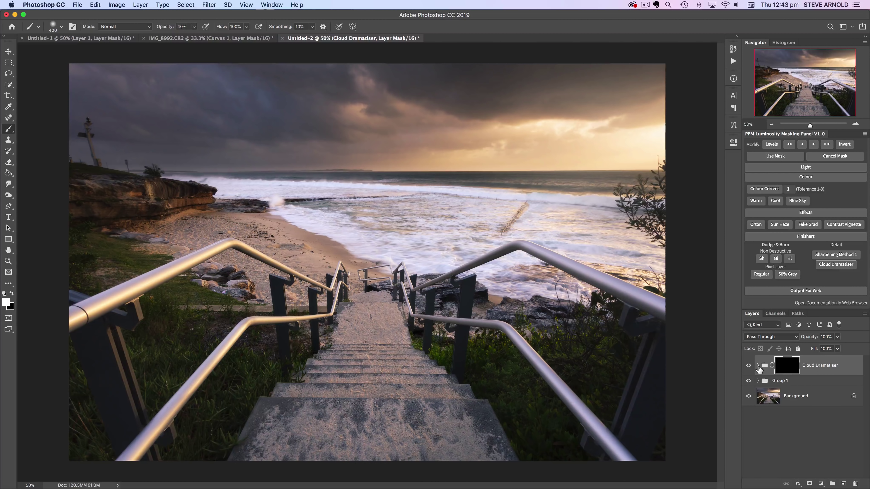
pyautogui.click(758, 365)
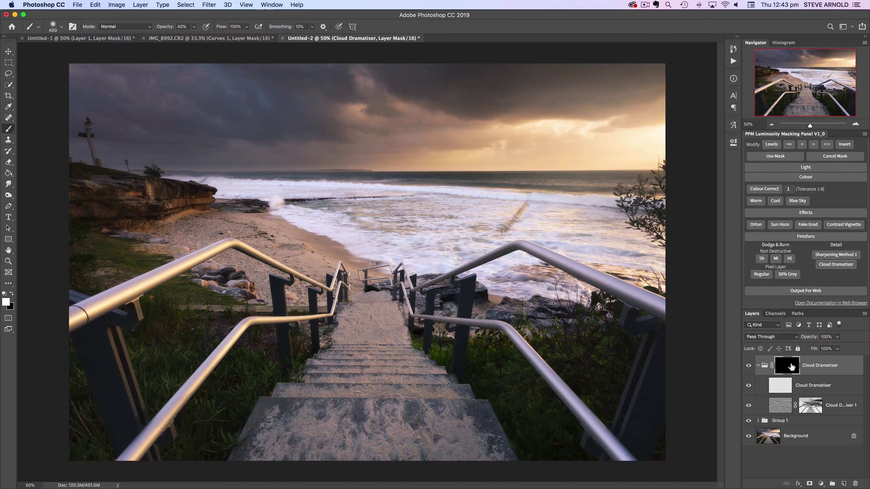
pyautogui.click(758, 366)
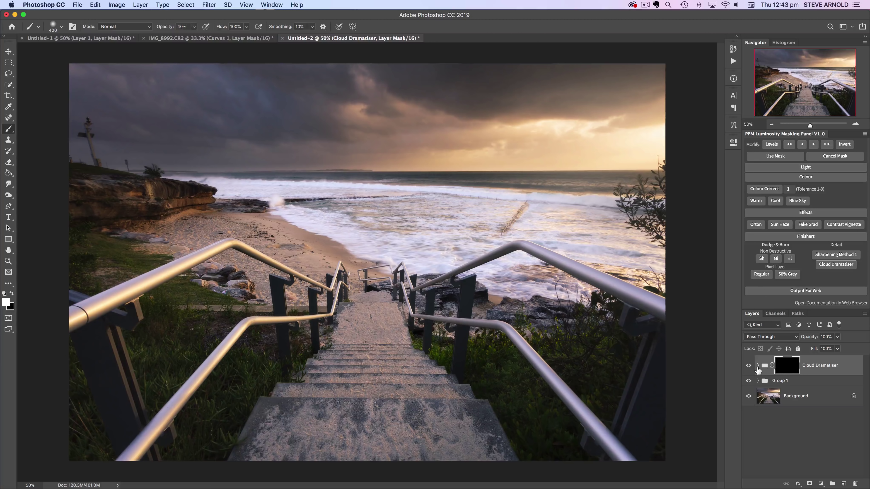
pyautogui.click(757, 365)
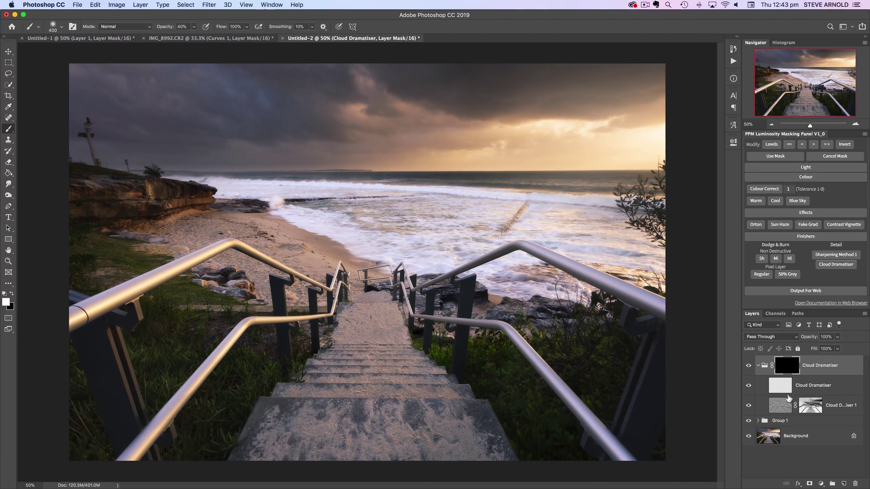
pyautogui.click(784, 407)
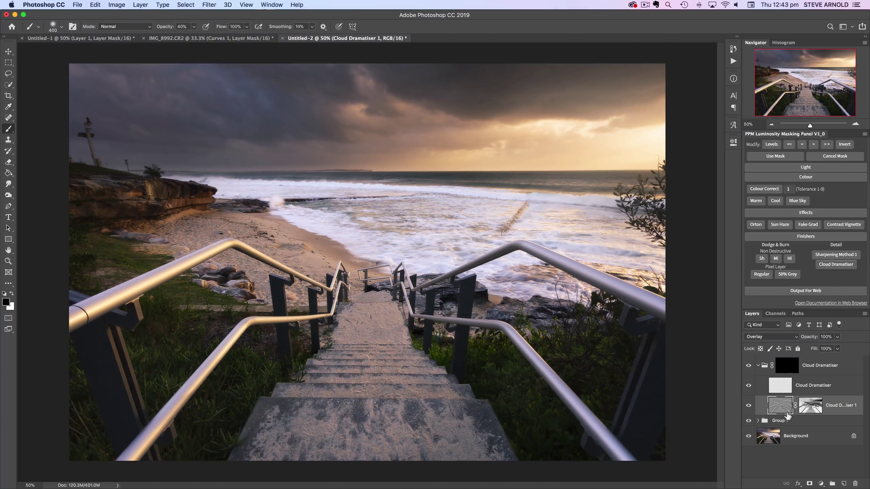
pyautogui.click(758, 366)
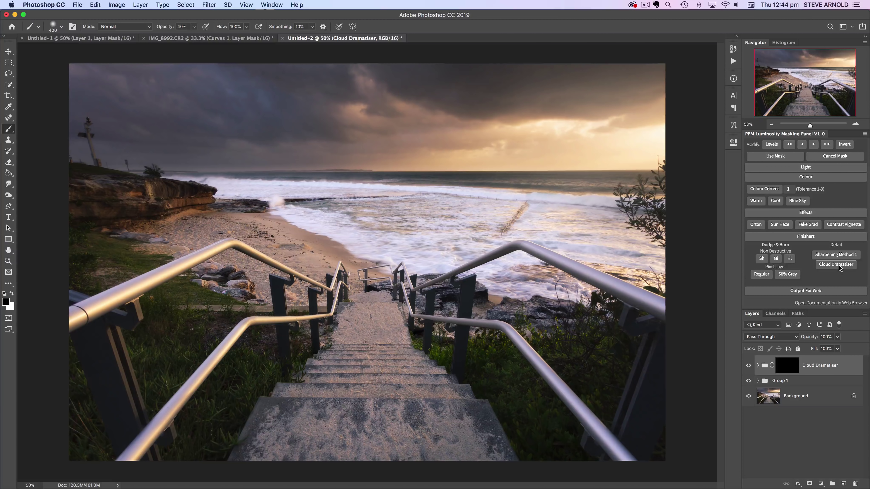
# Paint white on the Cloud Dramatiser mask across the sky with an enlarged brush, then compare.
pyautogui.click(790, 366)
pyautogui.press('x')
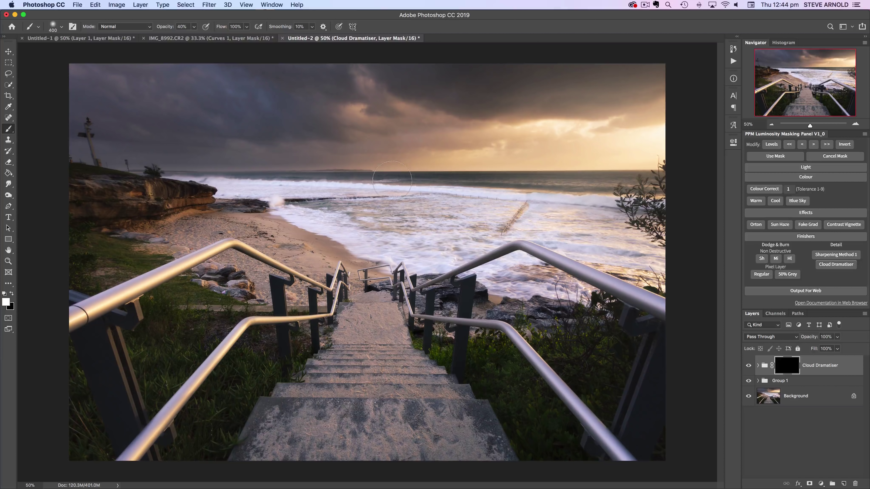
pyautogui.press(']')
pyautogui.press(']')
pyautogui.press(']')
pyautogui.press(']')
pyautogui.press(']')
pyautogui.press(']')
pyautogui.moveTo(392, 179)
pyautogui.mouseDown()
pyautogui.moveTo(624, 116)
pyautogui.moveTo(339, 117)
pyautogui.moveTo(555, 112)
pyautogui.moveTo(144, 92)
pyautogui.moveTo(354, 101)
pyautogui.moveTo(194, 95)
pyautogui.moveTo(288, 106)
pyautogui.moveTo(181, 105)
pyautogui.moveTo(640, 103)
pyautogui.moveTo(404, 108)
pyautogui.moveTo(560, 111)
pyautogui.moveTo(98, 96)
pyautogui.moveTo(223, 117)
pyautogui.moveTo(154, 116)
pyautogui.moveTo(535, 127)
pyautogui.moveTo(644, 120)
pyautogui.moveTo(155, 106)
pyautogui.mouseUp()
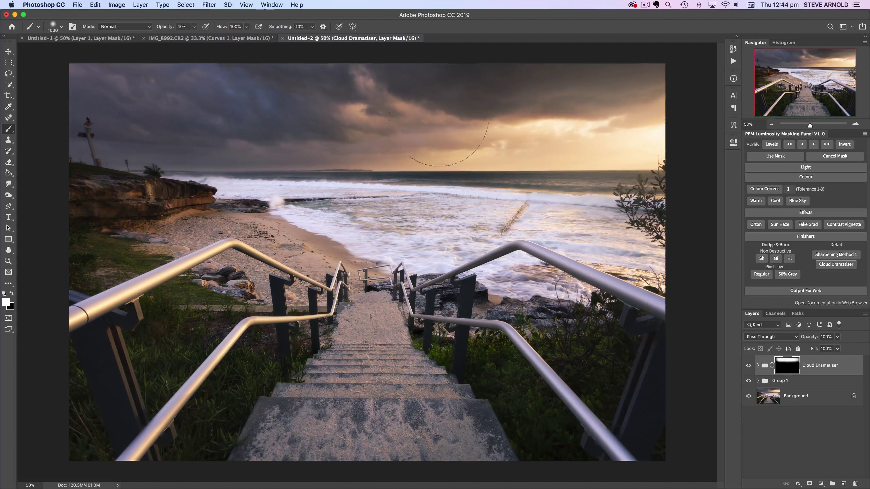
pyautogui.click(749, 366)
# Duplicate the Cloud Dramatiser group and toggle both groups' visibility to compare.
pyautogui.moveTo(765, 367); pyautogui.dragTo(844, 483)
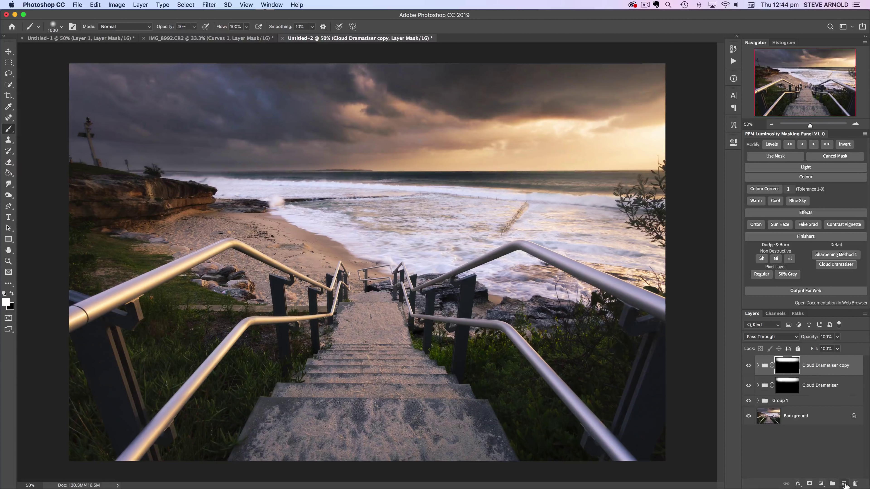
pyautogui.click(749, 368)
pyautogui.click(748, 386)
pyautogui.click(748, 386)
pyautogui.click(749, 367)
# Lower the Cloud Dramatiser copy group's opacity to 68% and toggle it to compare.
pyautogui.click(764, 366)
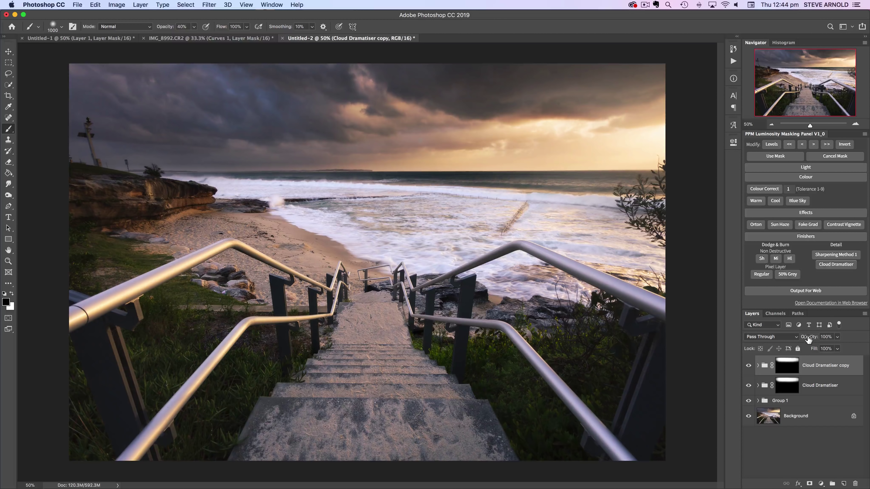
pyautogui.moveTo(808, 339); pyautogui.dragTo(794, 340)
pyautogui.click(749, 365)
pyautogui.click(748, 365)
pyautogui.click(748, 366)
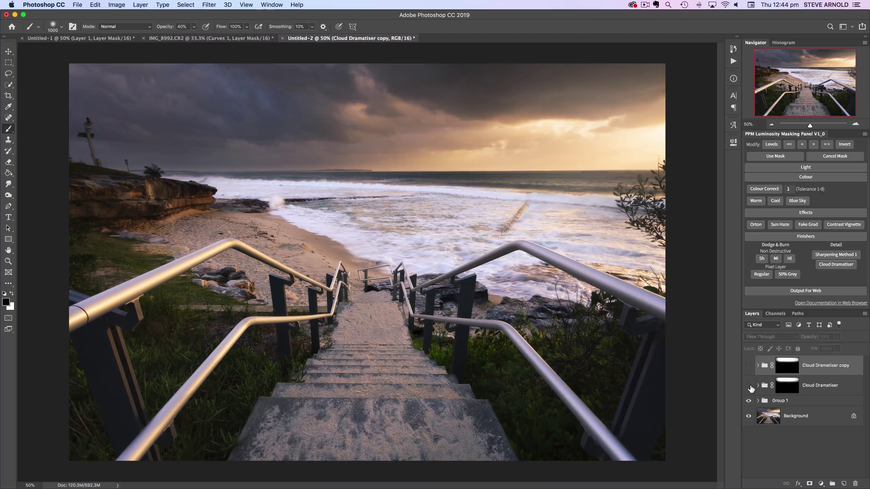
pyautogui.click(748, 366)
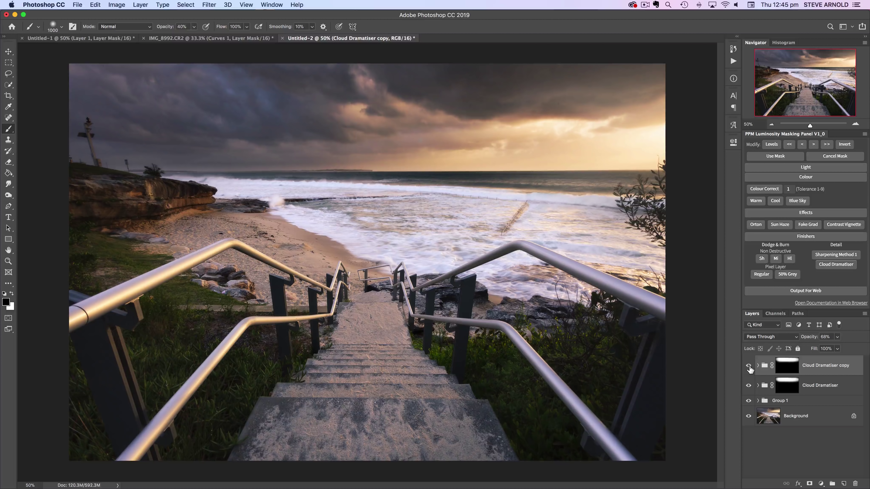